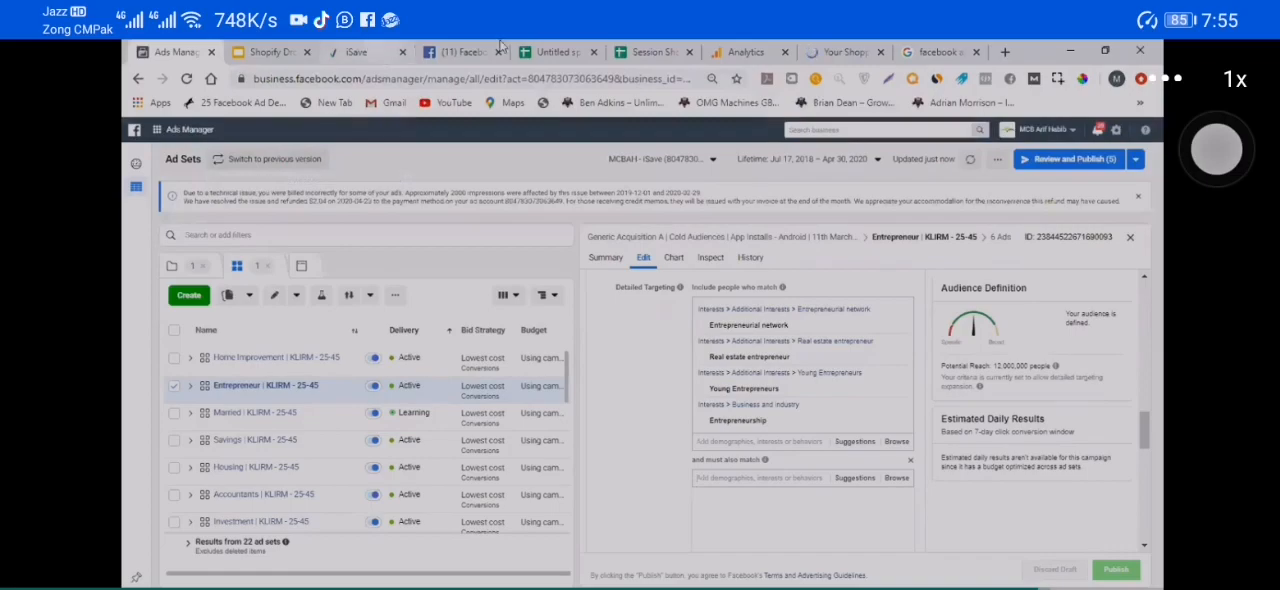
# Step: Place the store's browser tab beside Ads Manager and return from the empty cart to the magnetic cable charger product page
pyautogui.moveTo(855, 51); pyautogui.dragTo(265, 51)
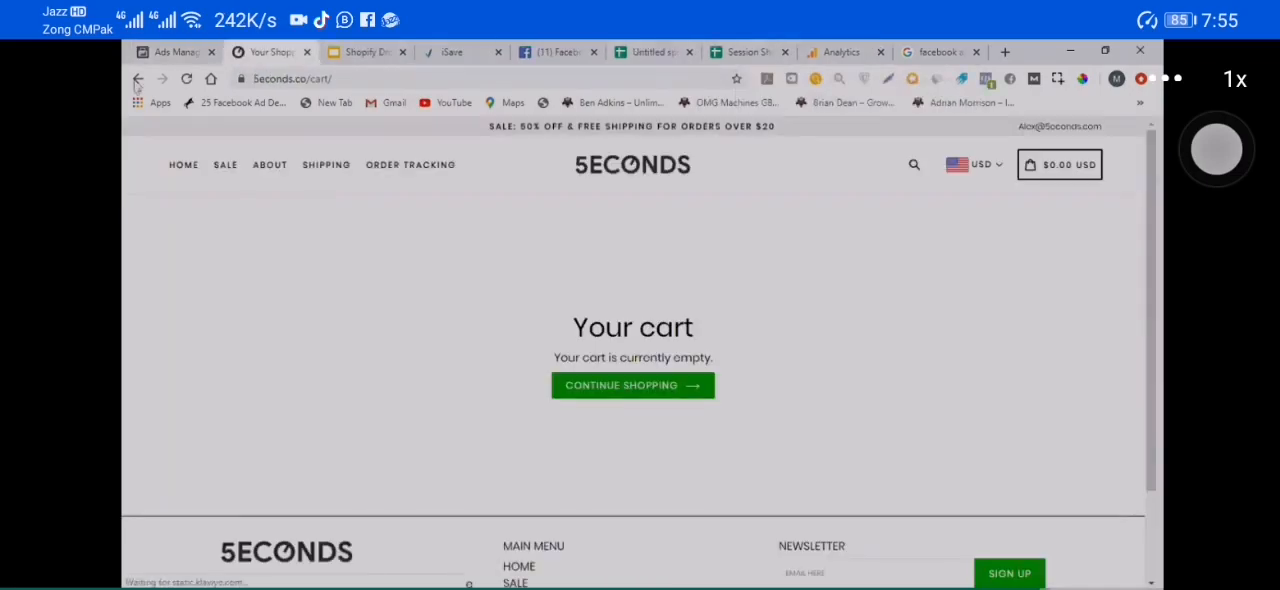
pyautogui.click(138, 78)
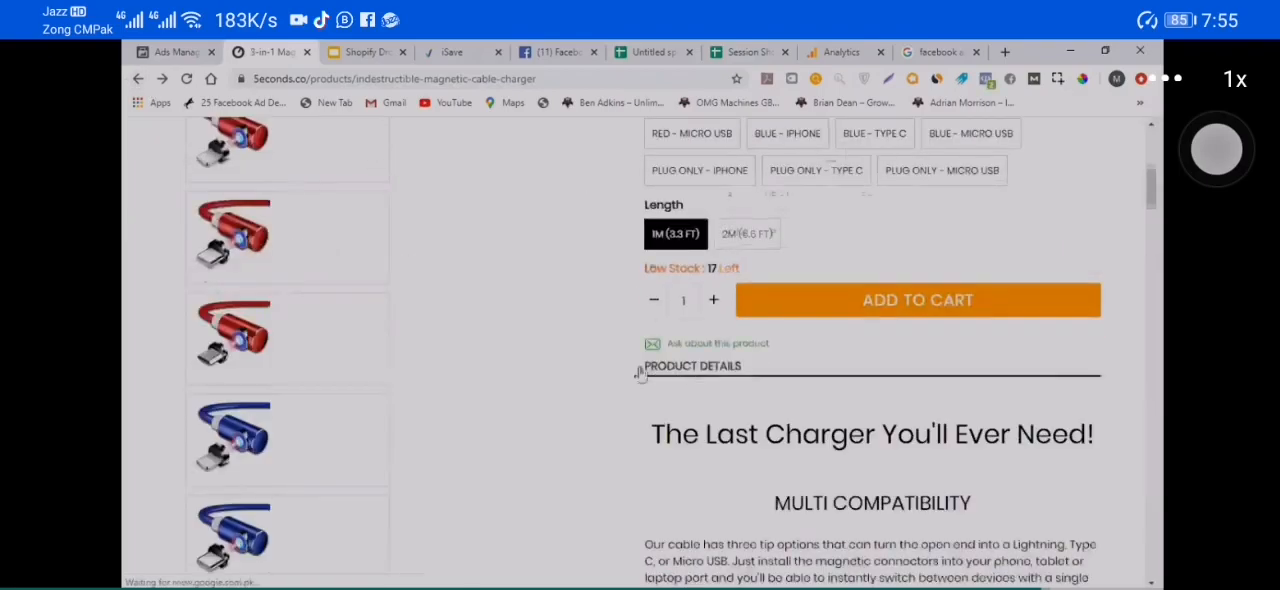
pyautogui.scroll(5, 716, 344)
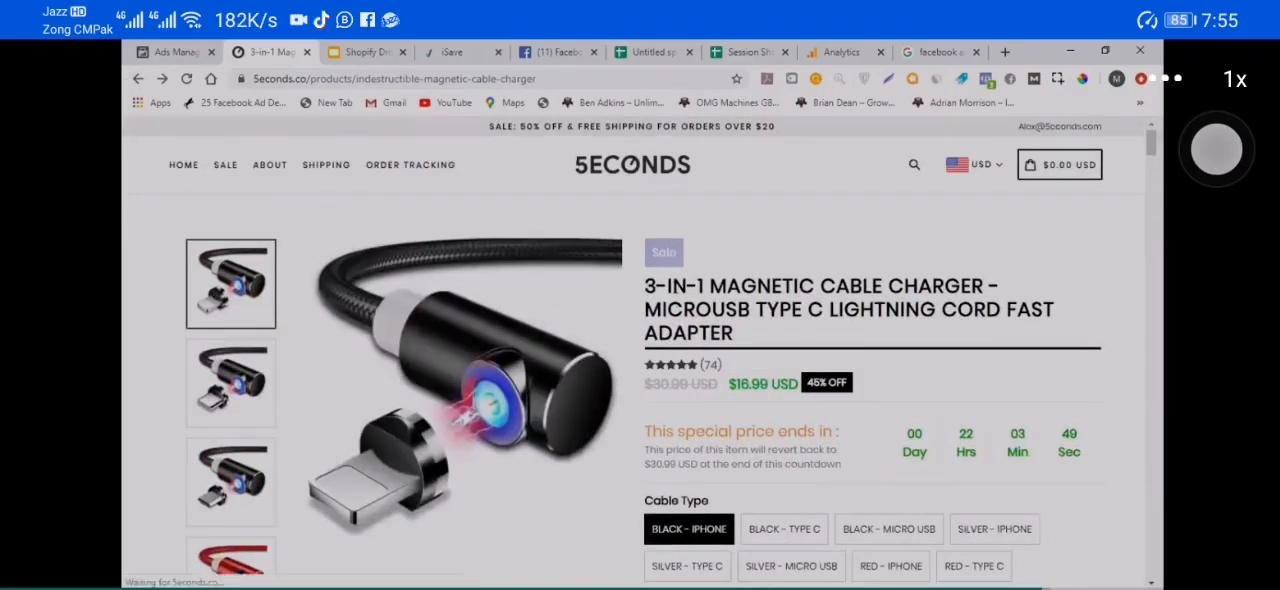
# Step: Examine the charger product page's title, pricing, special-price countdown, and cable type and length options
pyautogui.tripleClick(722, 305)
pyautogui.click(722, 305)
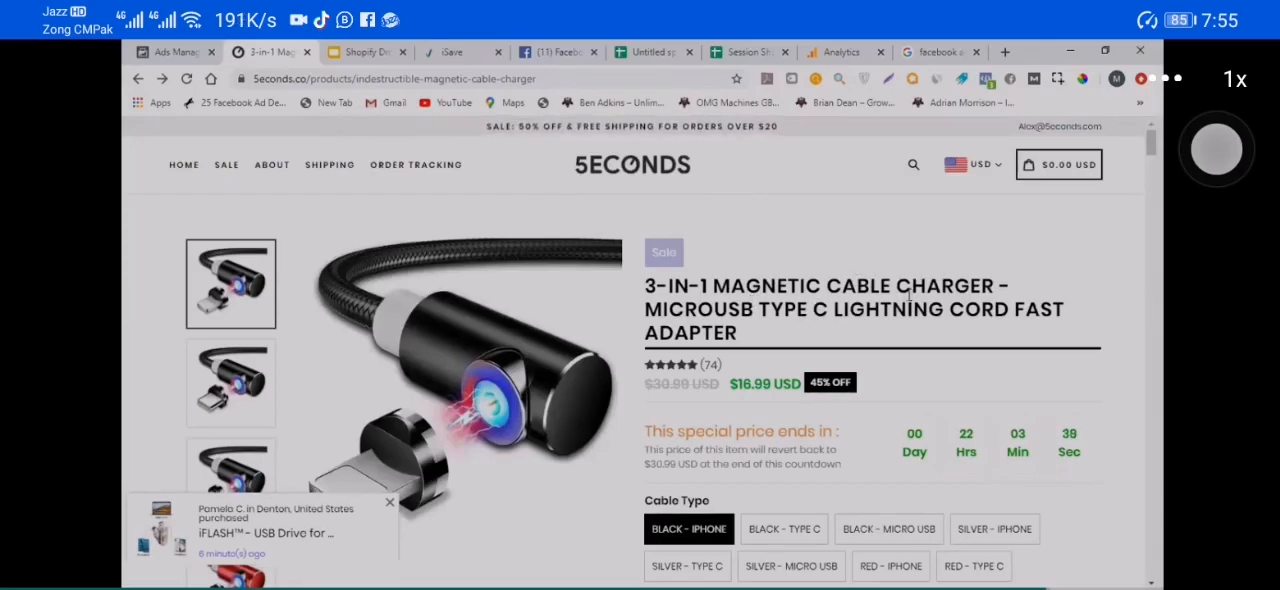
pyautogui.scroll(-2, 870, 300)
pyautogui.scroll(3, 853, 302)
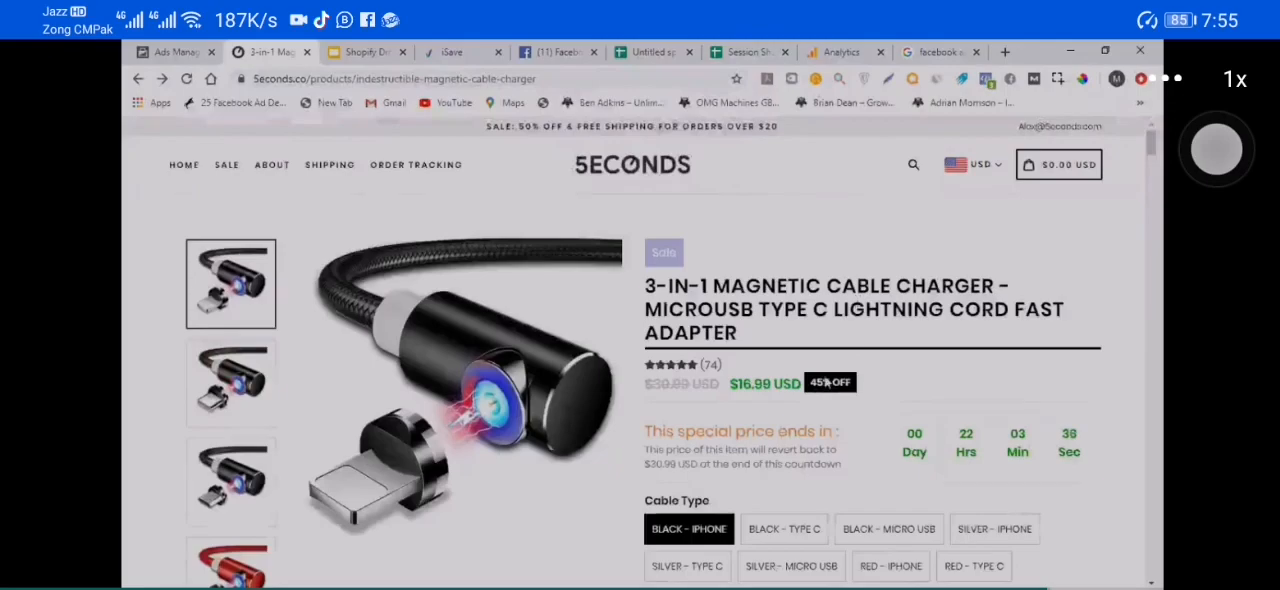
pyautogui.scroll(-1, 403, 437)
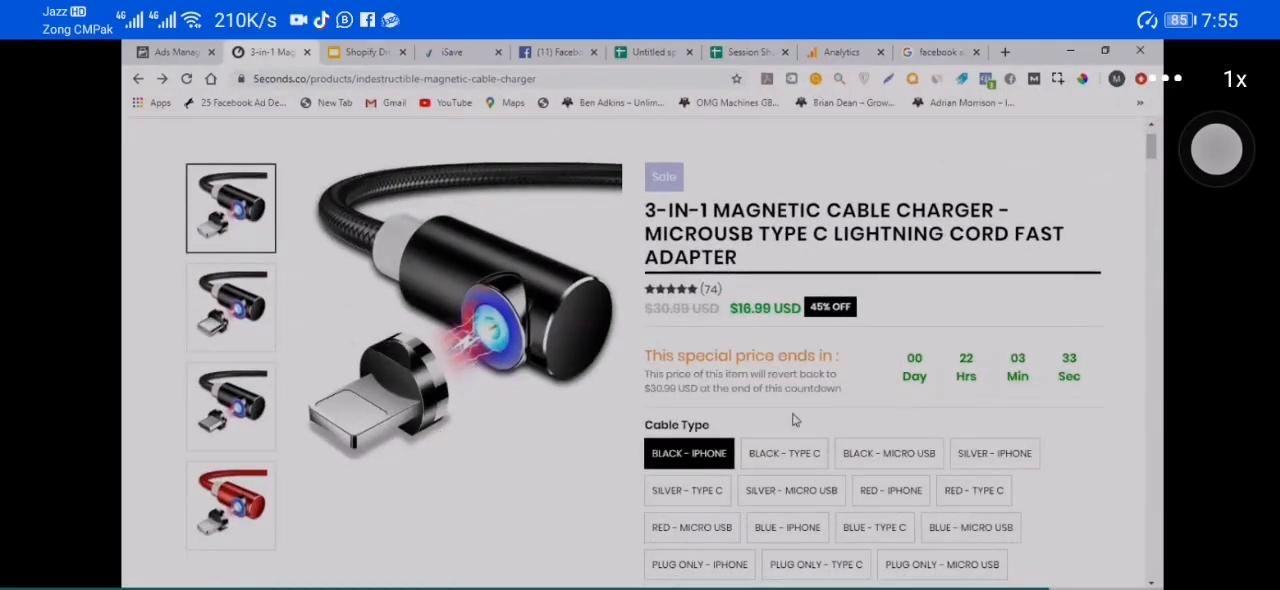
pyautogui.scroll(-2, 975, 520)
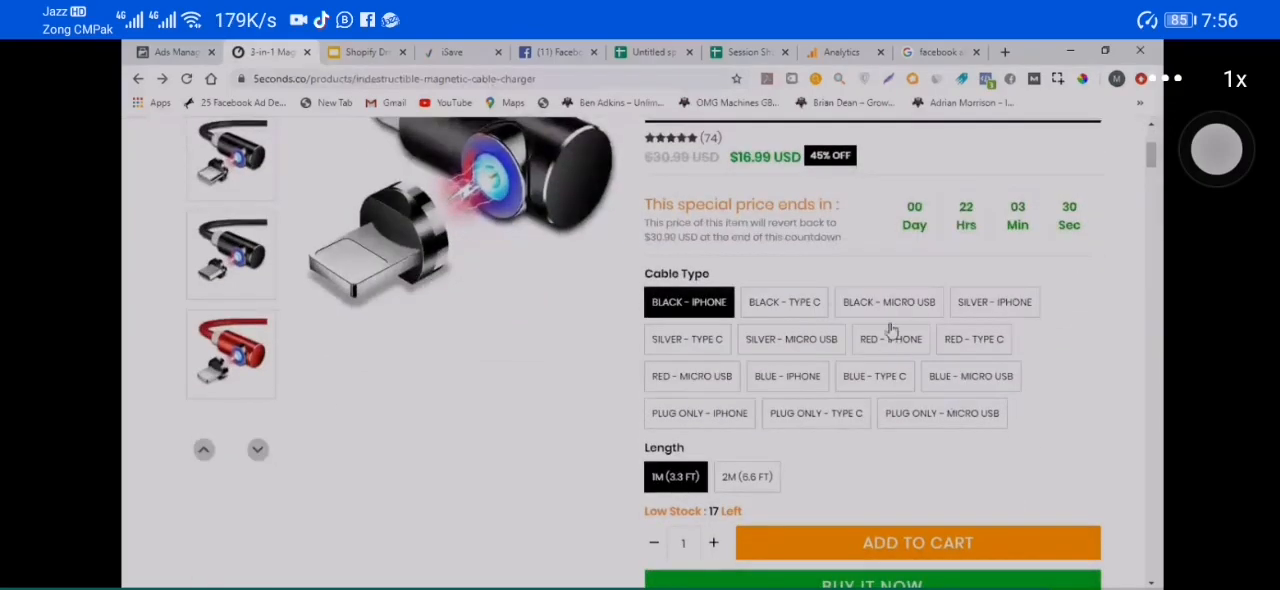
pyautogui.scroll(2, 673, 431)
pyautogui.scroll(-1, 406, 156)
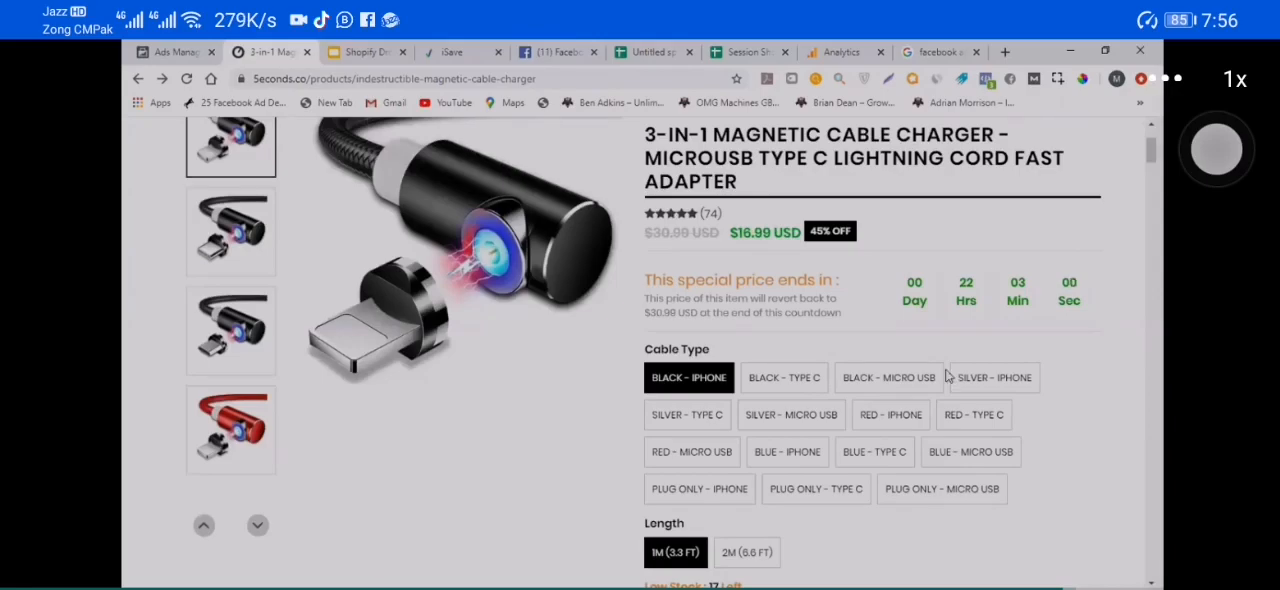
# Step: Switch to Ads Manager and try adding the Tech Savvy Agent interest to the Entrepreneur ad set's included audience
pyautogui.click(198, 47)
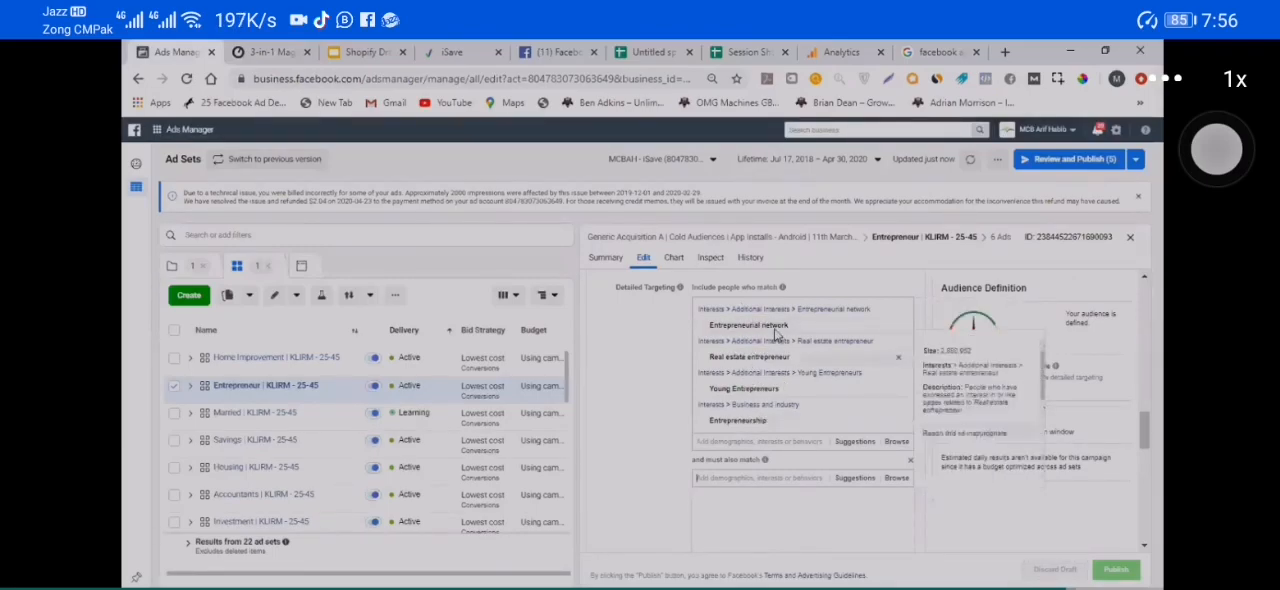
pyautogui.click(806, 442)
pyautogui.write('tech sa')
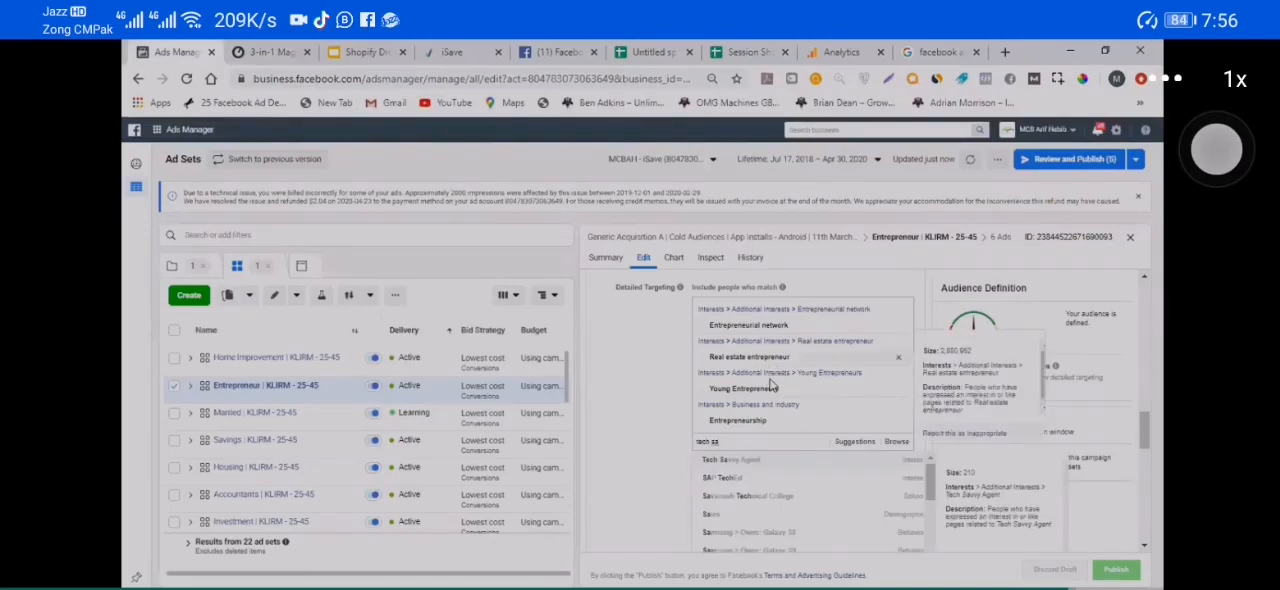
pyautogui.scroll(-1, 678, 402)
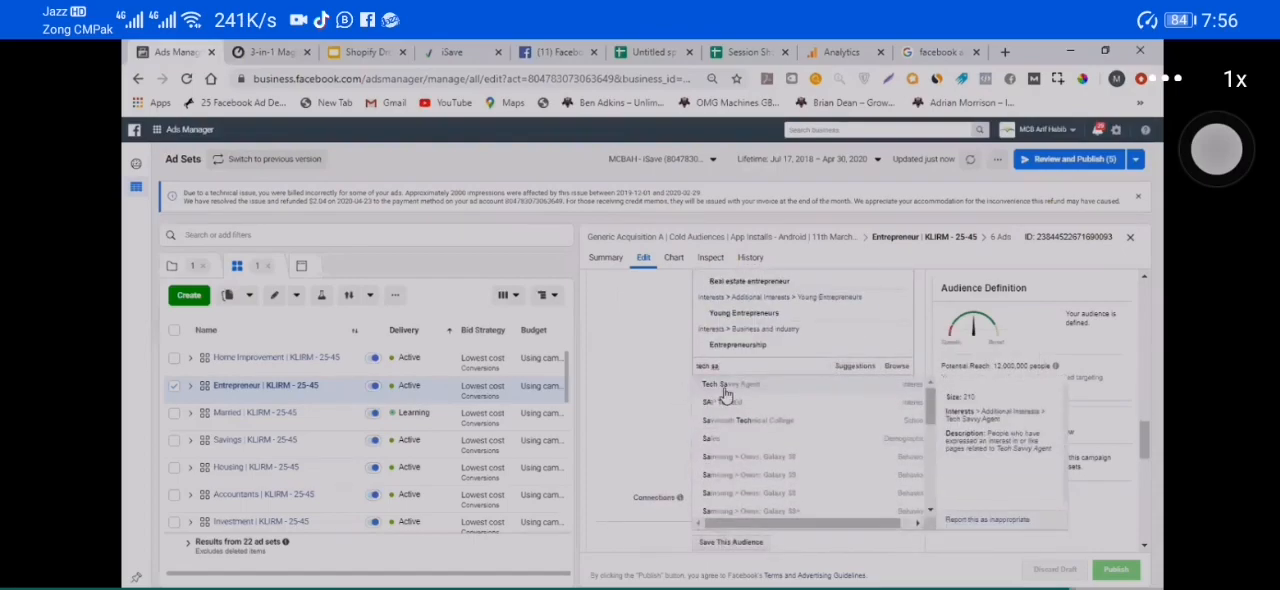
pyautogui.click(858, 384)
pyautogui.moveTo(746, 411)
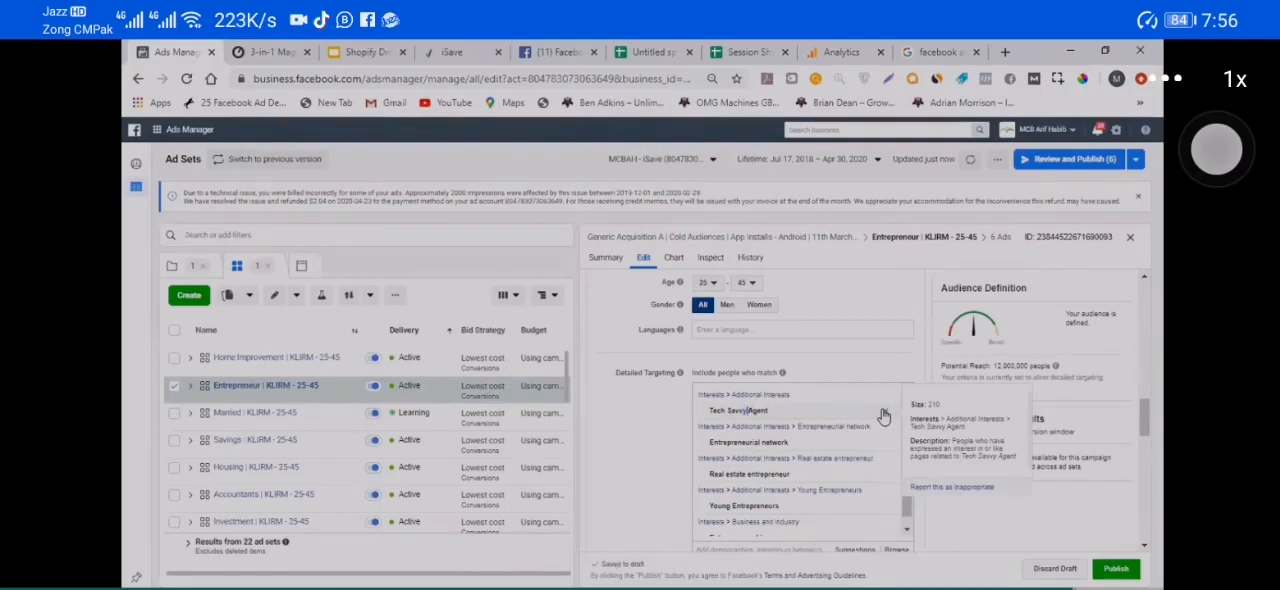
pyautogui.scroll(-2, 749, 462)
# Step: Search the included detailed targeting interests for gadgets
pyautogui.click(748, 451)
pyautogui.write('gr')
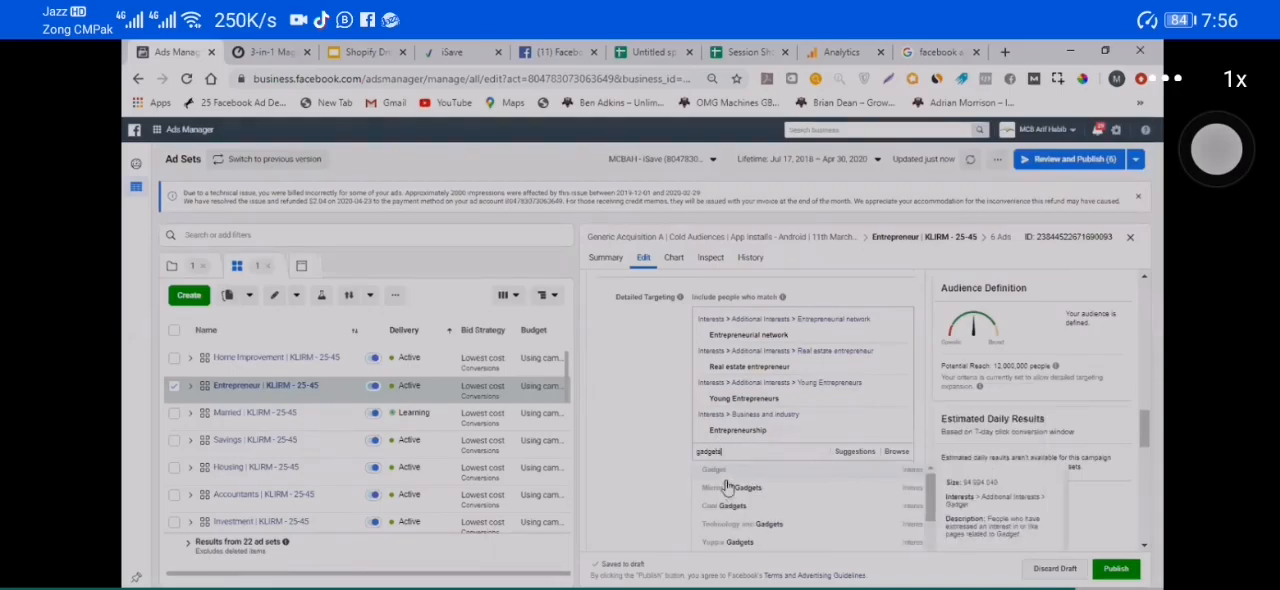
pyautogui.click(638, 404)
pyautogui.scroll(-3, 658, 468)
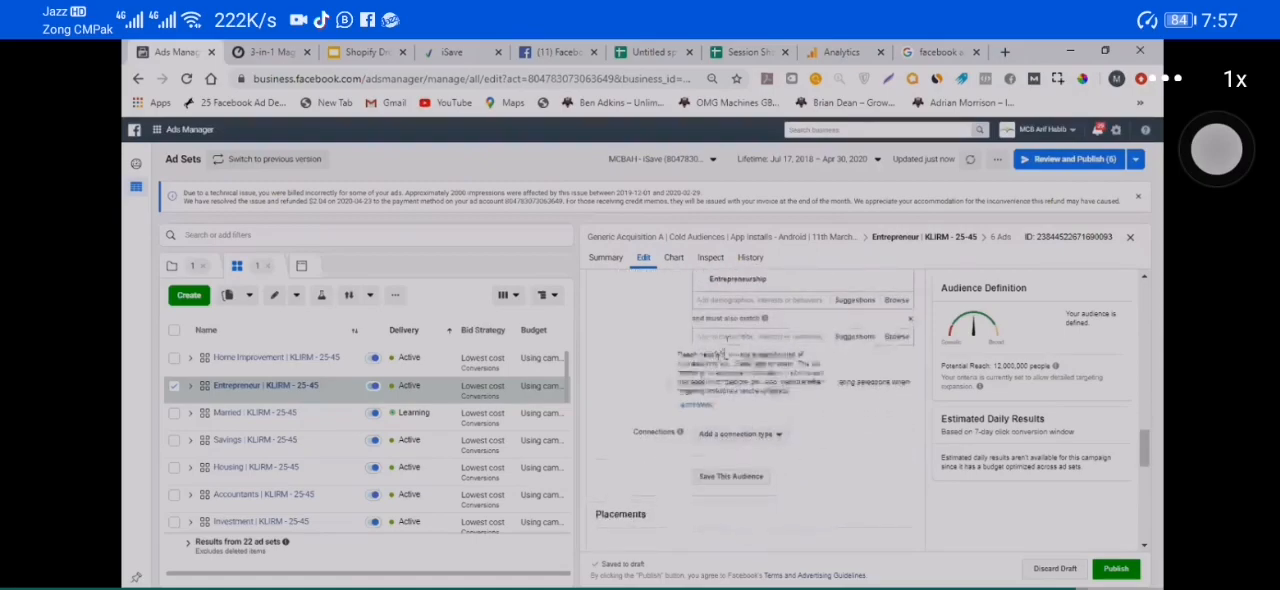
pyautogui.click(801, 300)
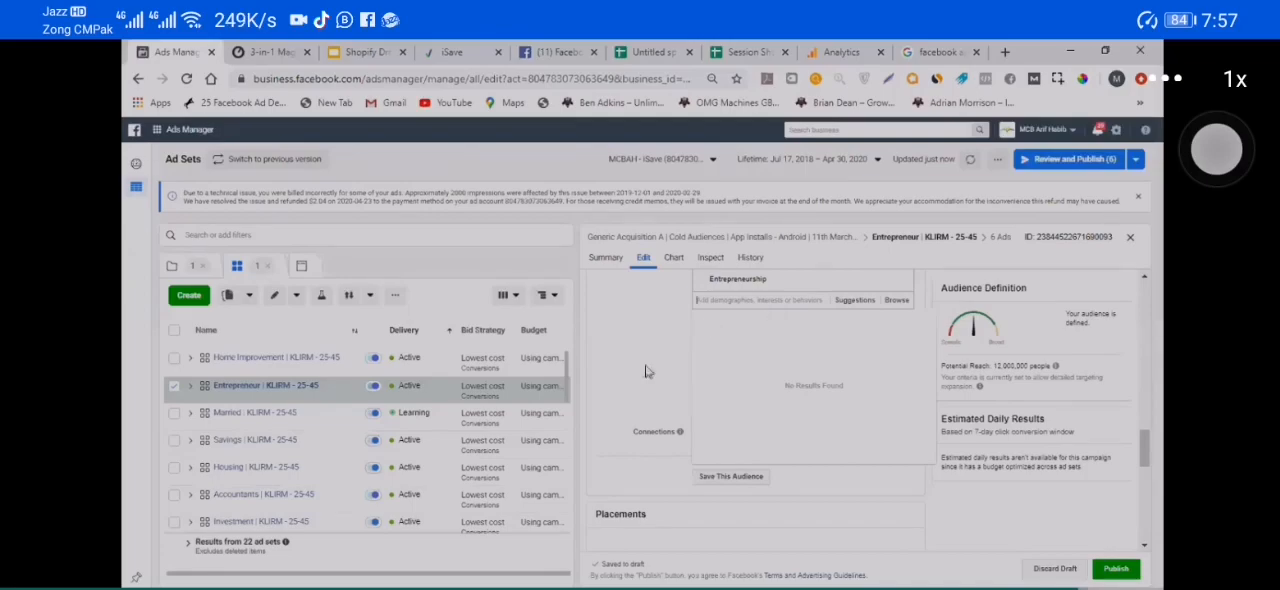
pyautogui.click(638, 337)
pyautogui.click(737, 336)
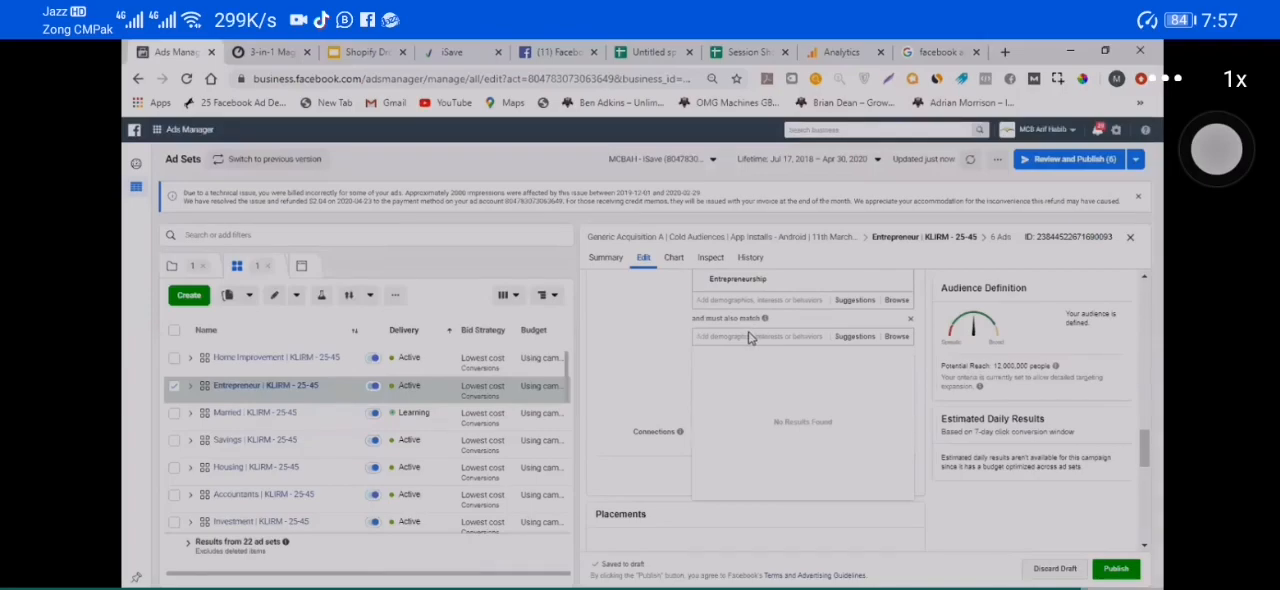
pyautogui.scroll(2, 663, 346)
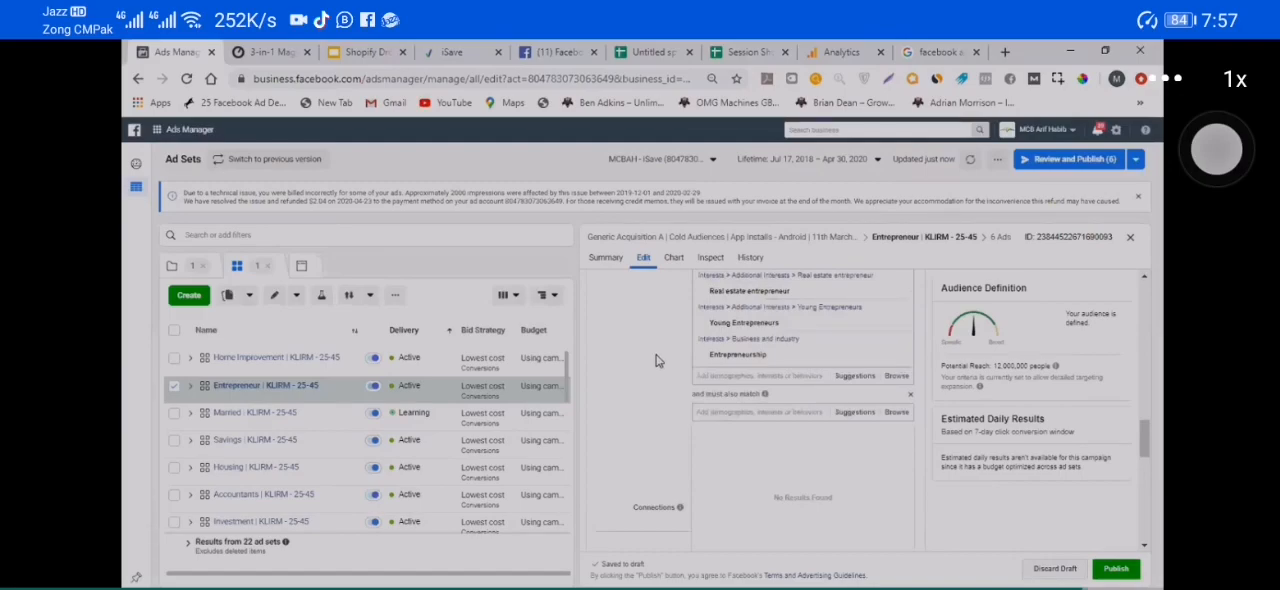
pyautogui.click(727, 377)
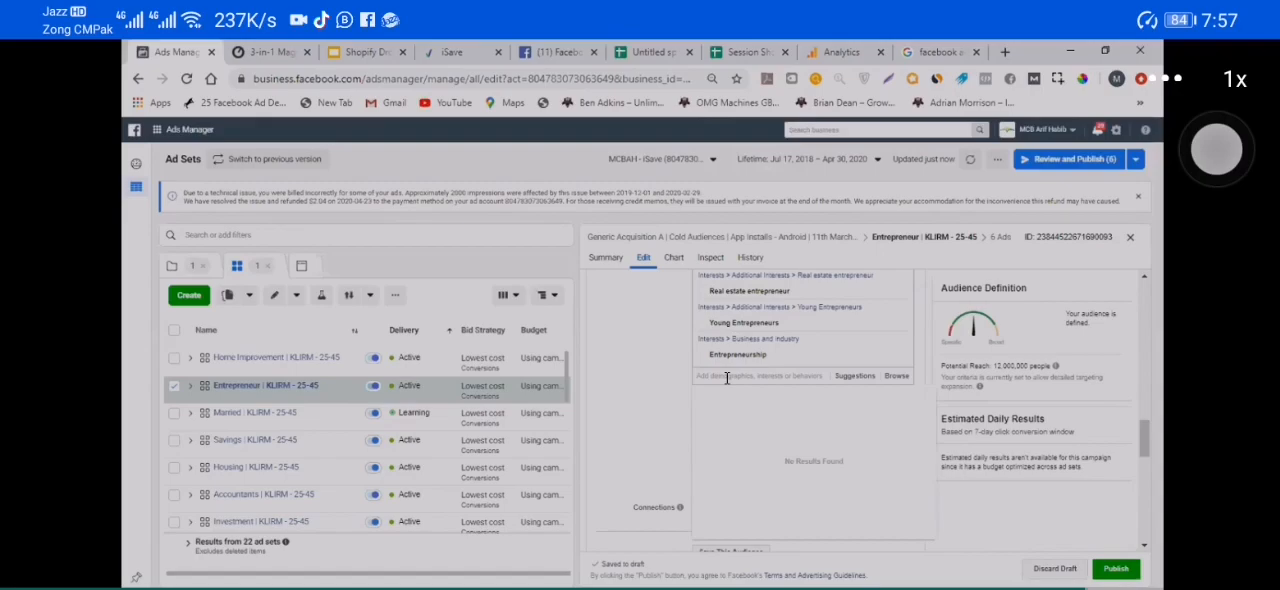
pyautogui.click(673, 365)
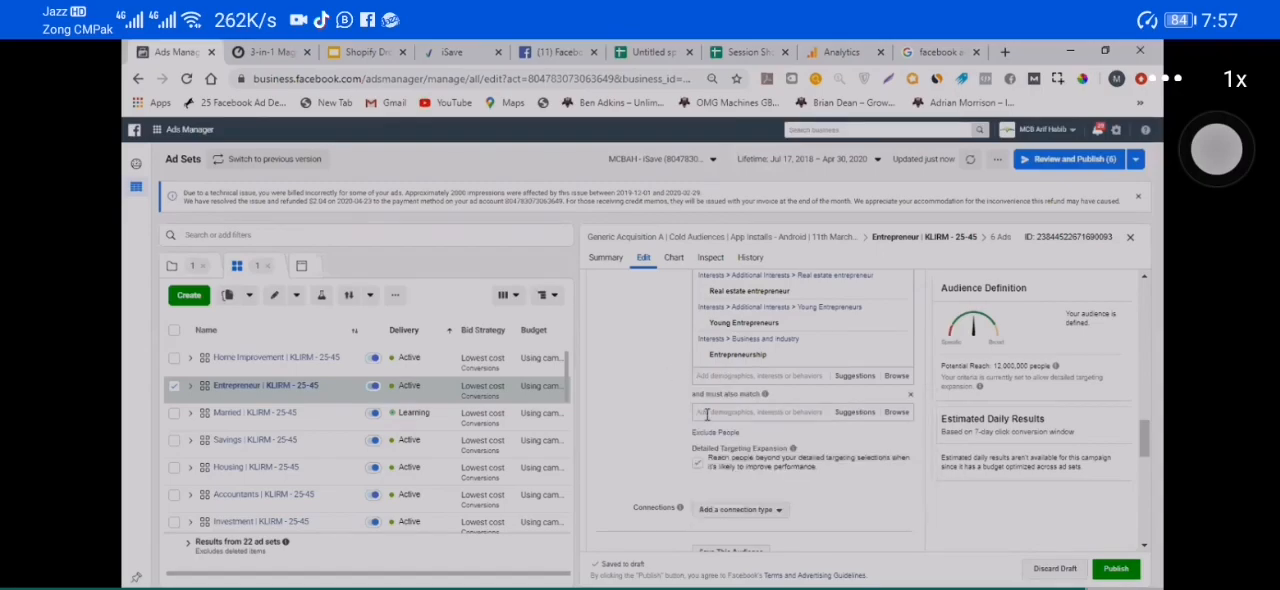
# Step: Add the Engaged Shoppers behavior and the Online shopping interest to the "and must also match" condition
pyautogui.click(720, 412)
pyautogui.write('ang')
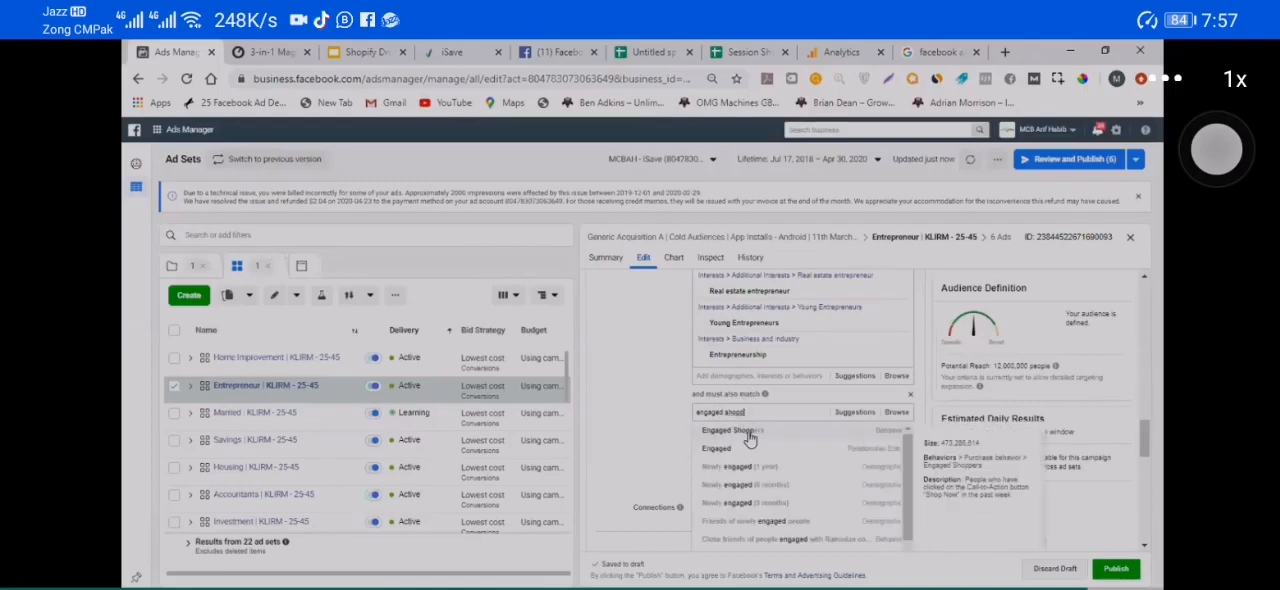
pyautogui.click(748, 434)
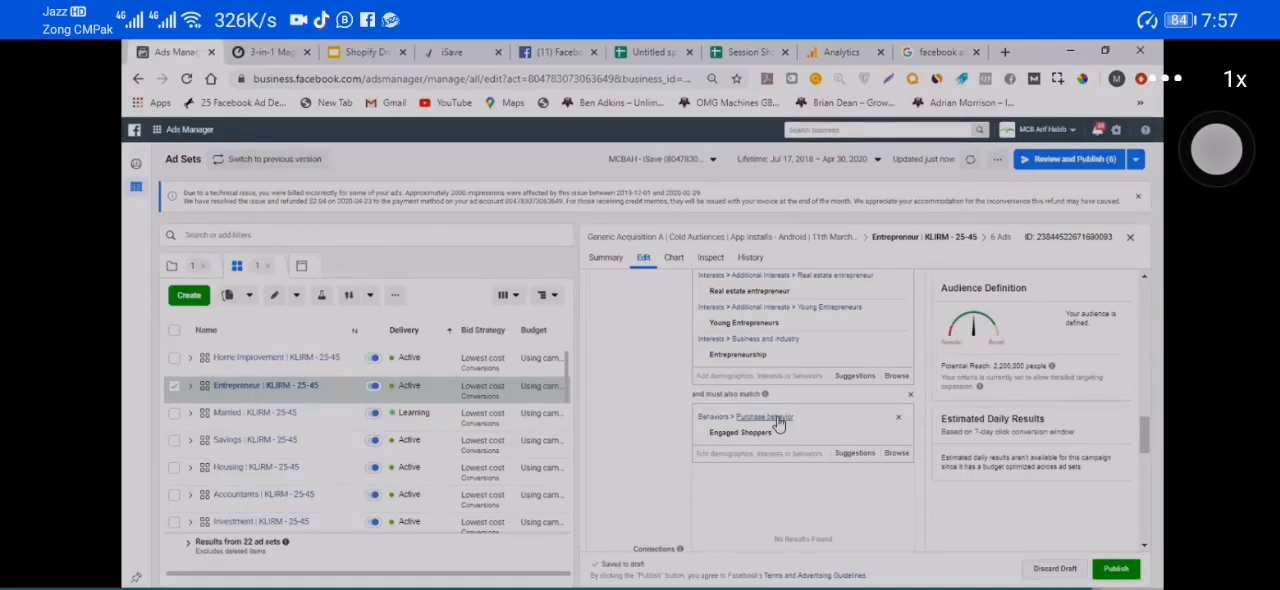
pyautogui.click(852, 457)
pyautogui.click(620, 429)
pyautogui.scroll(2, 740, 485)
pyautogui.scroll(-3, 740, 485)
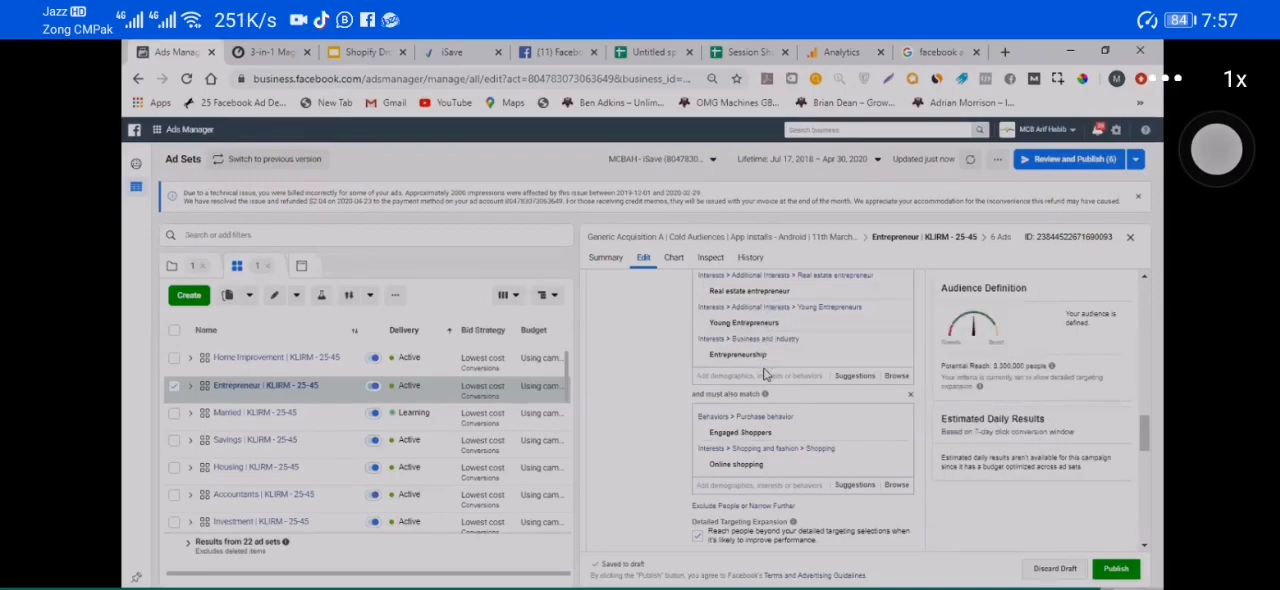
# Step: Remove Engaged Shoppers and Online shopping from the "and must also match" condition
pyautogui.moveTo(771, 474)
pyautogui.moveTo(794, 440)
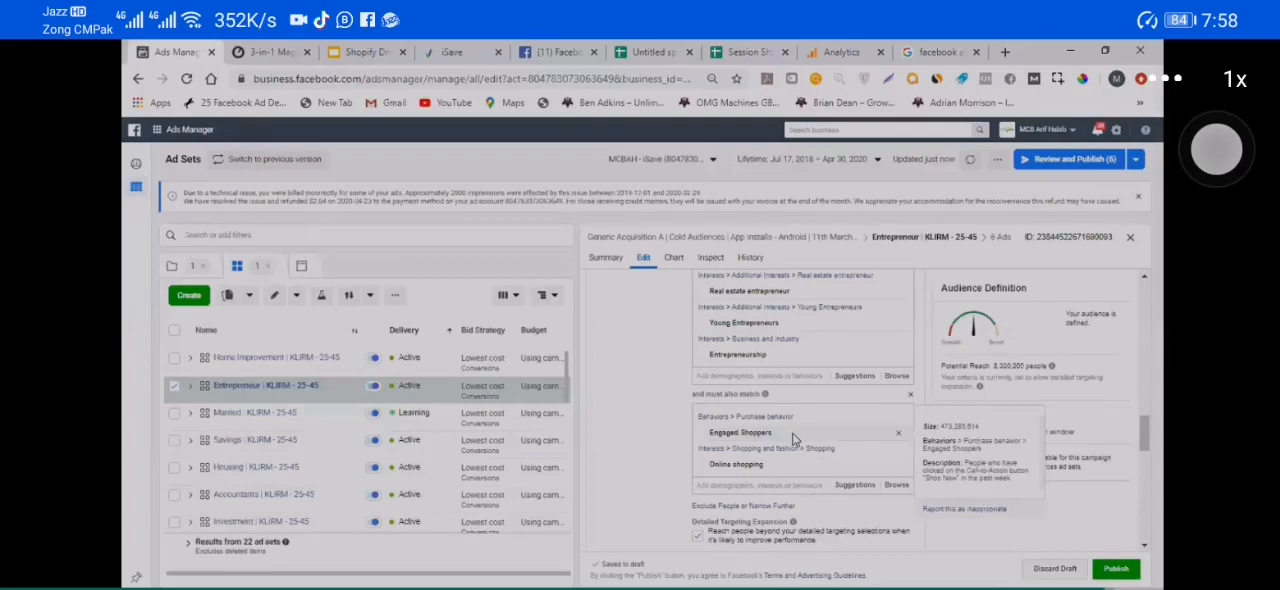
pyautogui.click(895, 438)
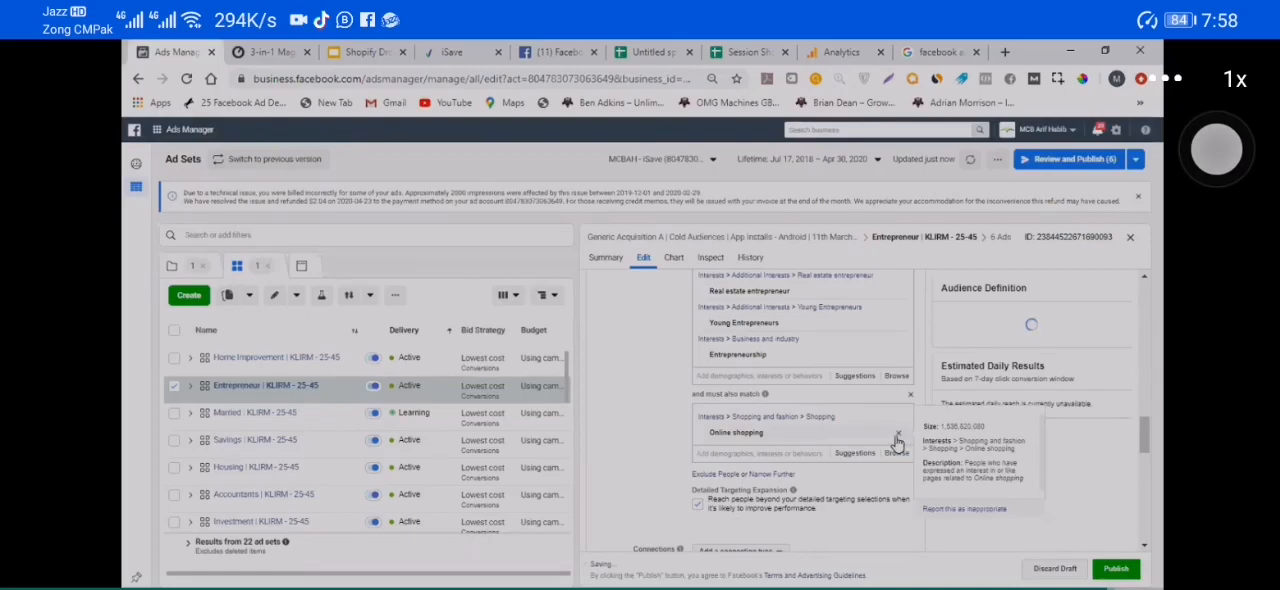
pyautogui.click(897, 440)
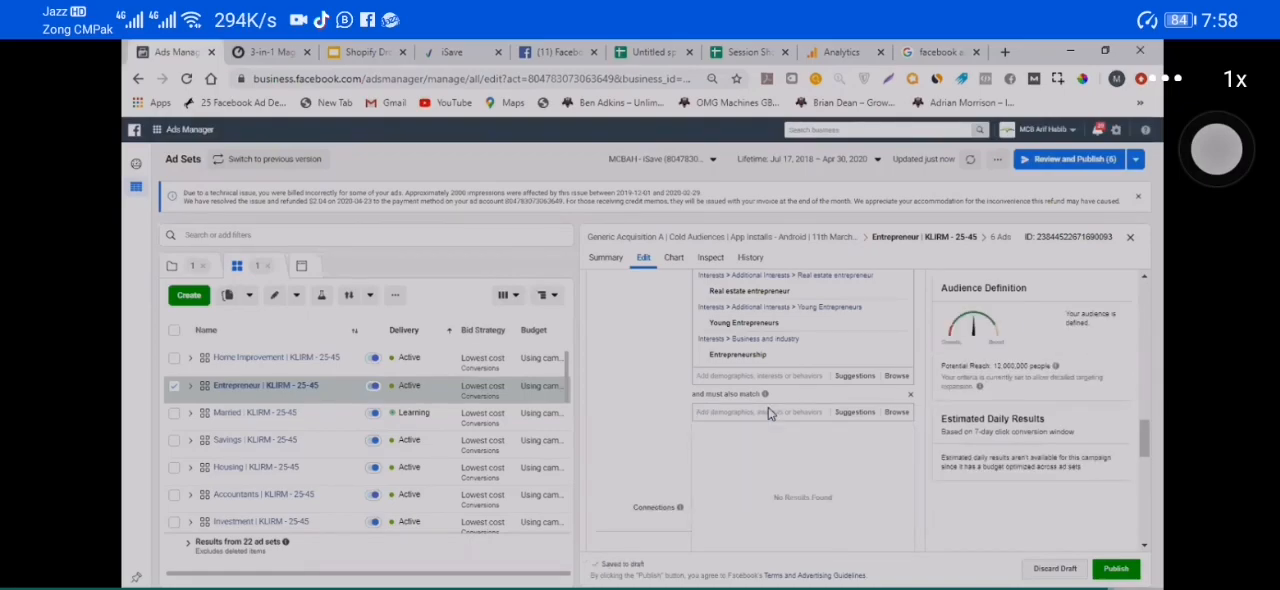
# Step: Search for iphone and require a match on iPhone 7, iPhone 8, iPhone XS Max, iPhone XS or iPhone 7 Plus
pyautogui.write('iphone')
pyautogui.scroll(-5, 796, 412)
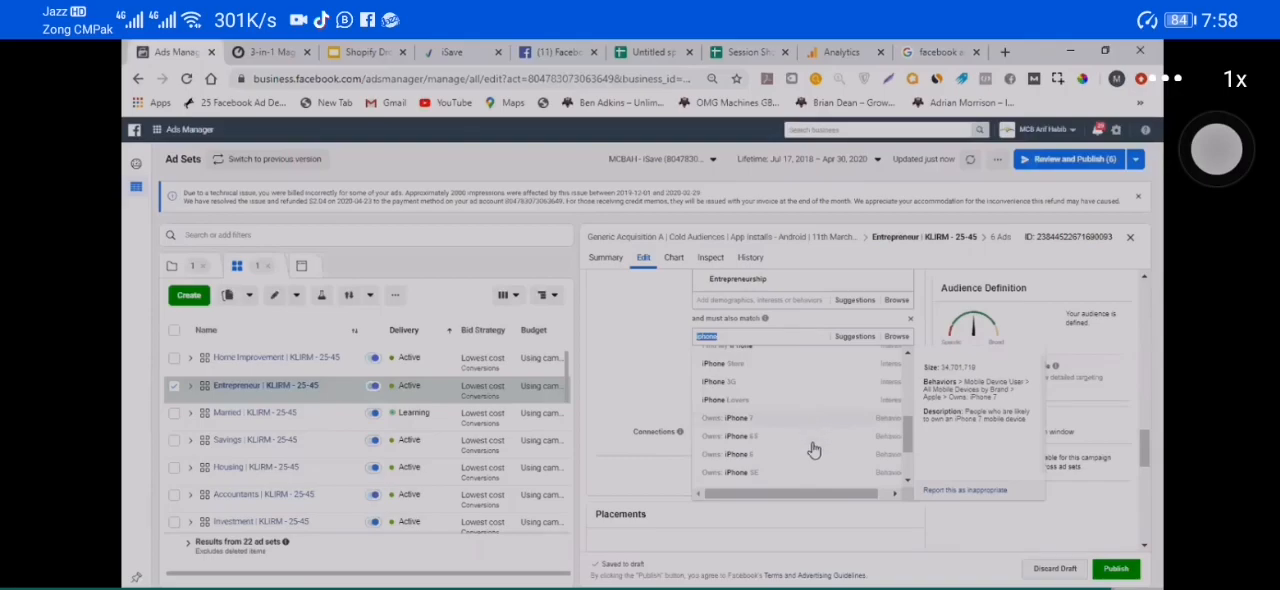
pyautogui.click(808, 427)
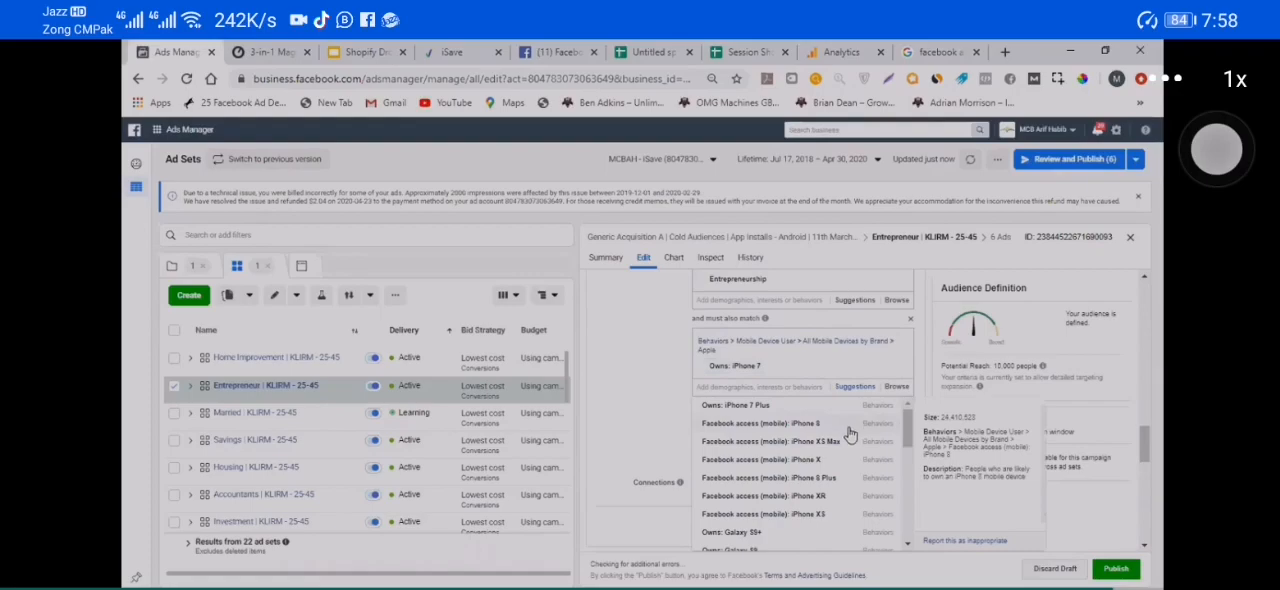
pyautogui.click(836, 428)
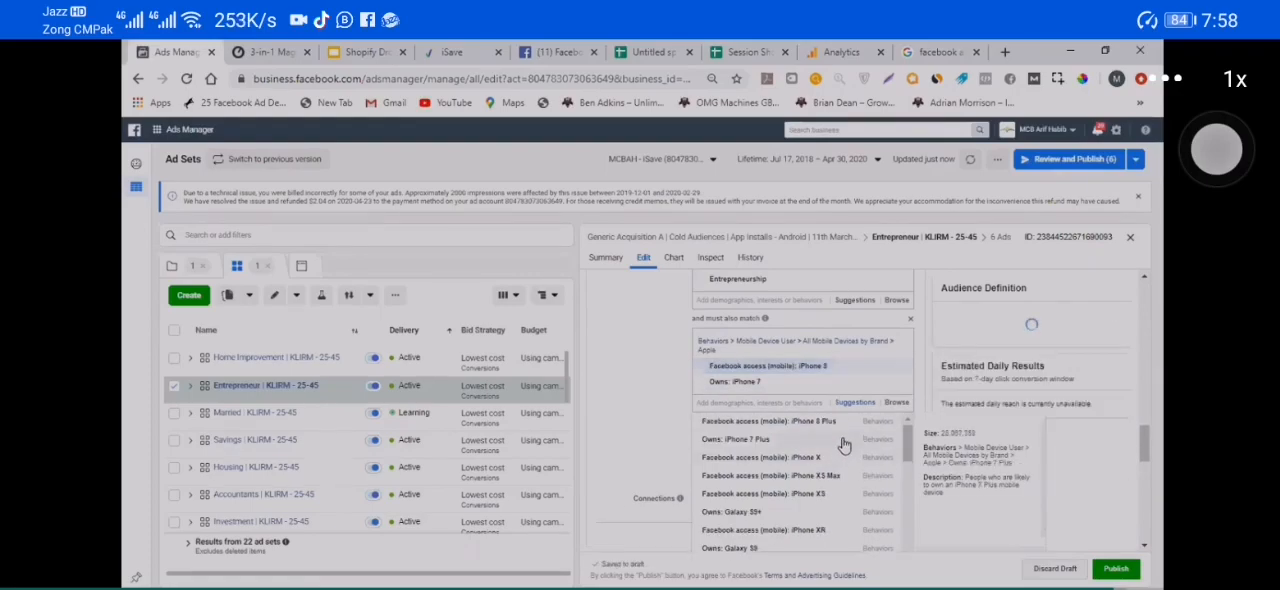
pyautogui.click(845, 476)
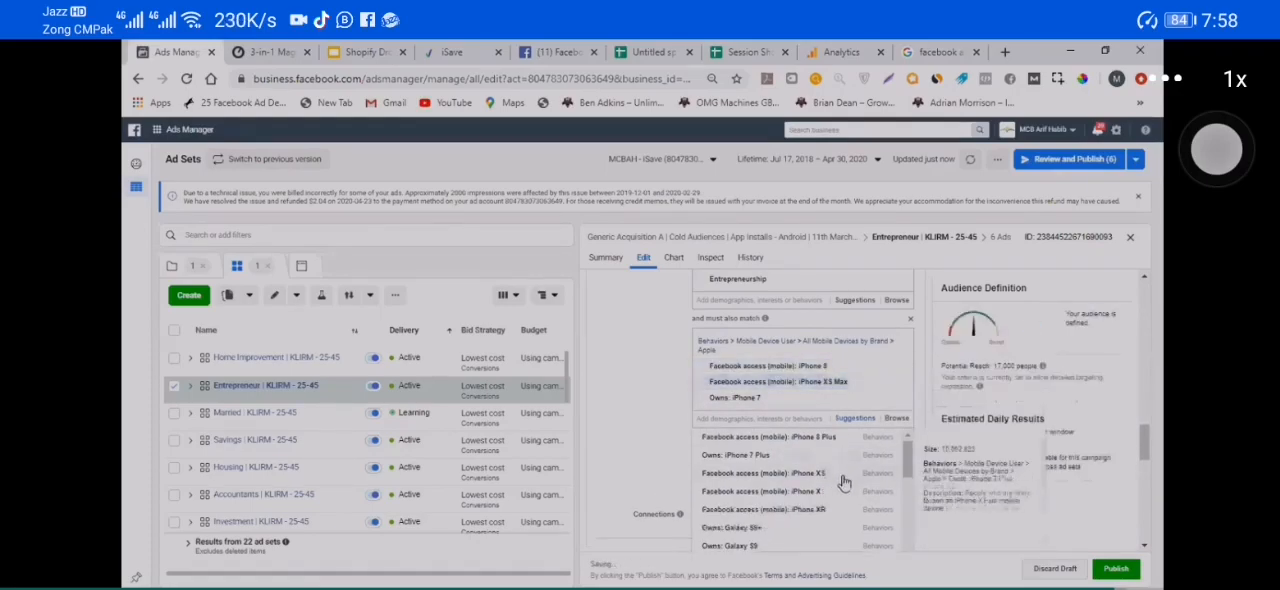
pyautogui.click(842, 480)
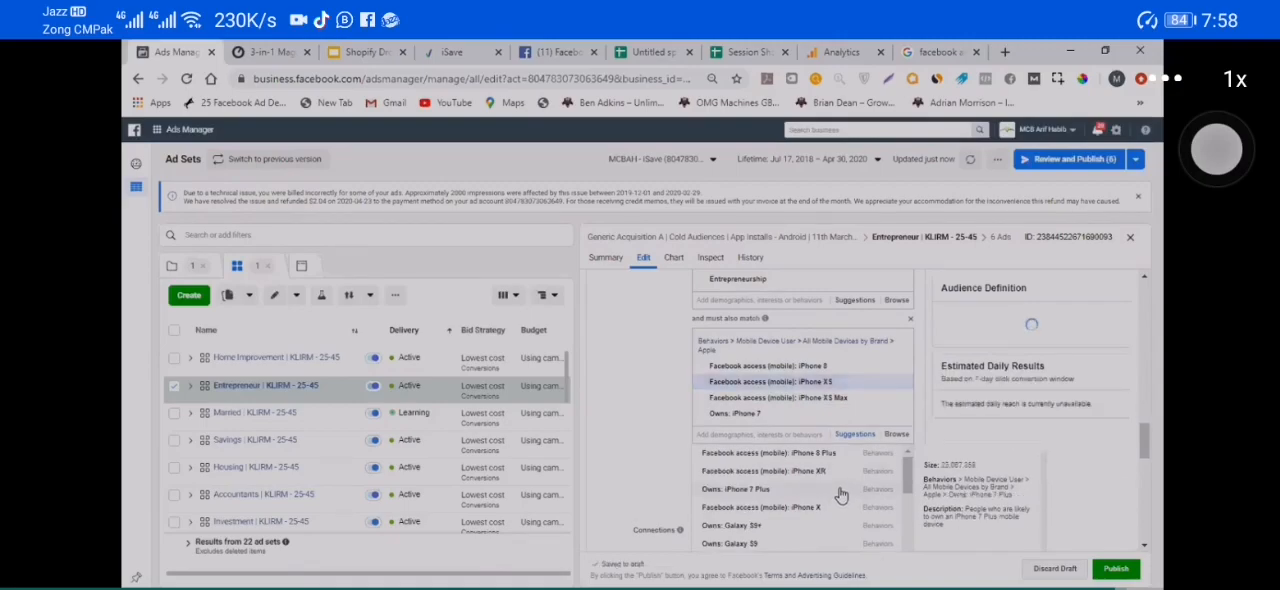
pyautogui.click(840, 489)
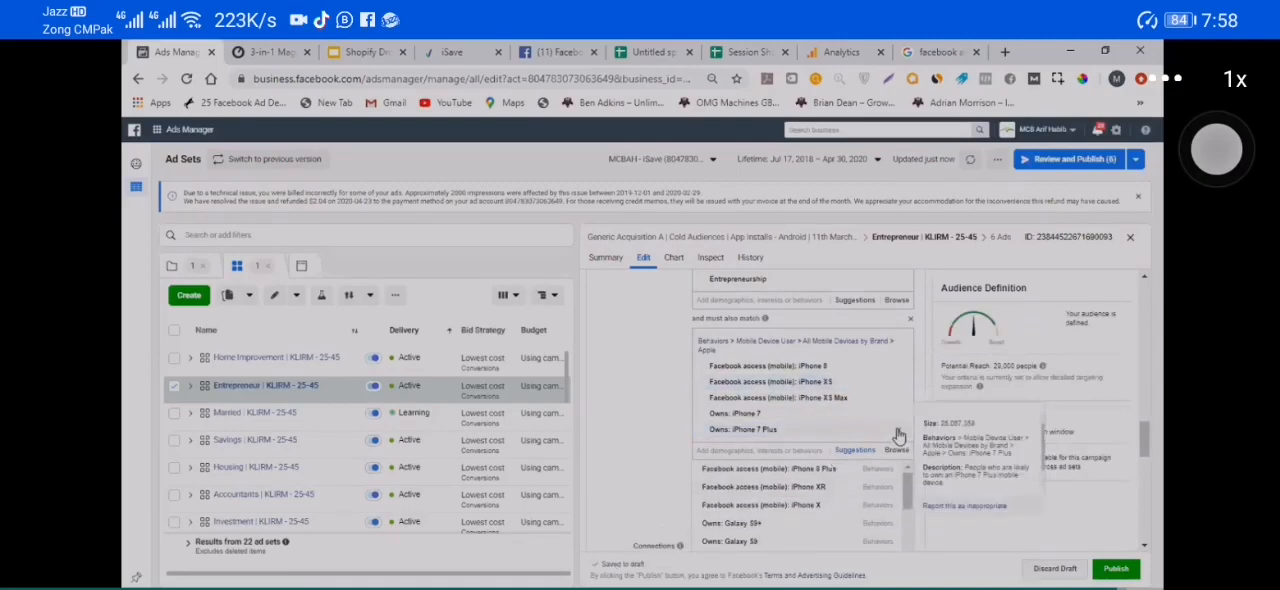
# Step: Delete the entire "and must also match" condition with its iPhone device behaviors from the detailed targeting
pyautogui.scroll(3, 660, 436)
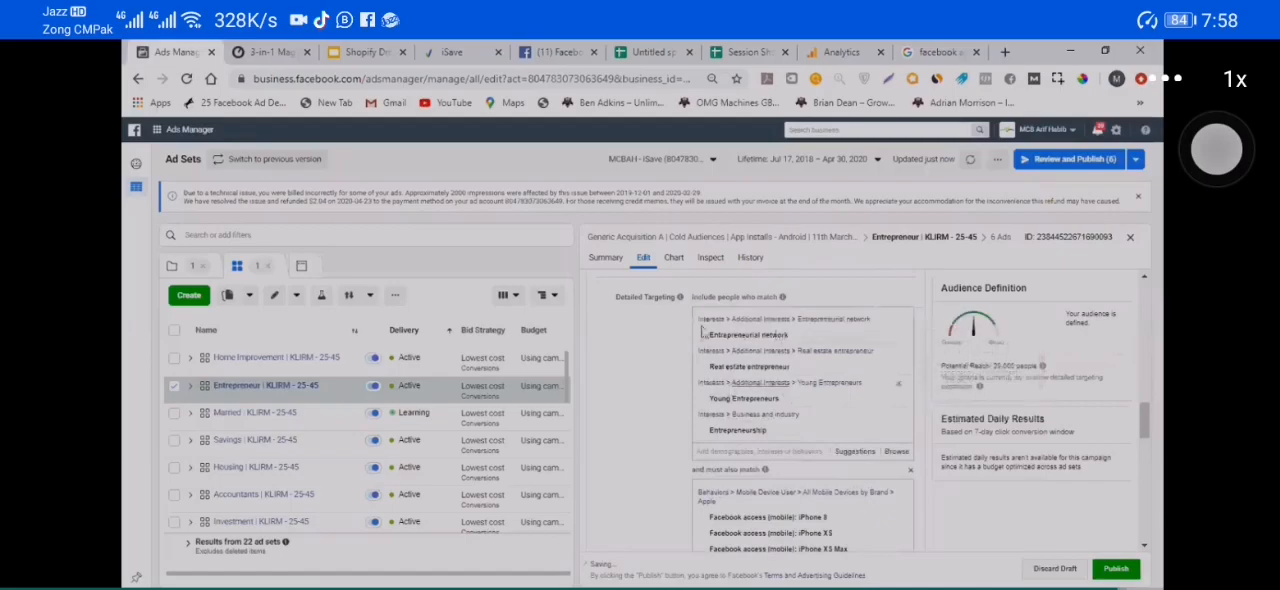
pyautogui.scroll(-3, 805, 380)
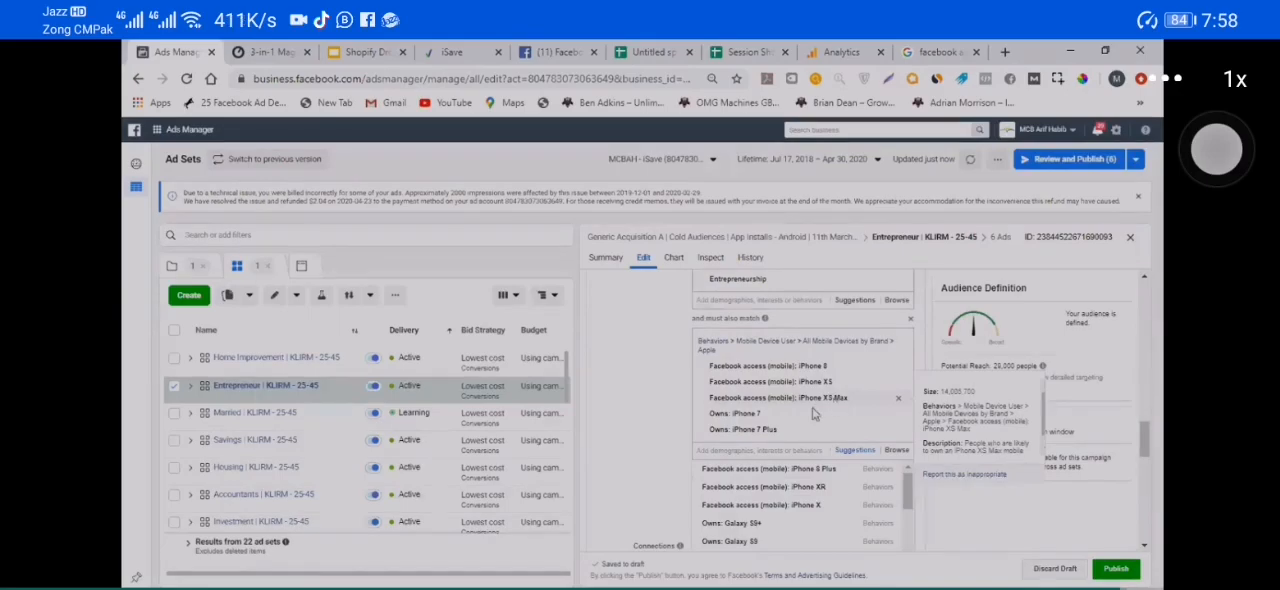
pyautogui.click(634, 418)
pyautogui.scroll(1, 634, 418)
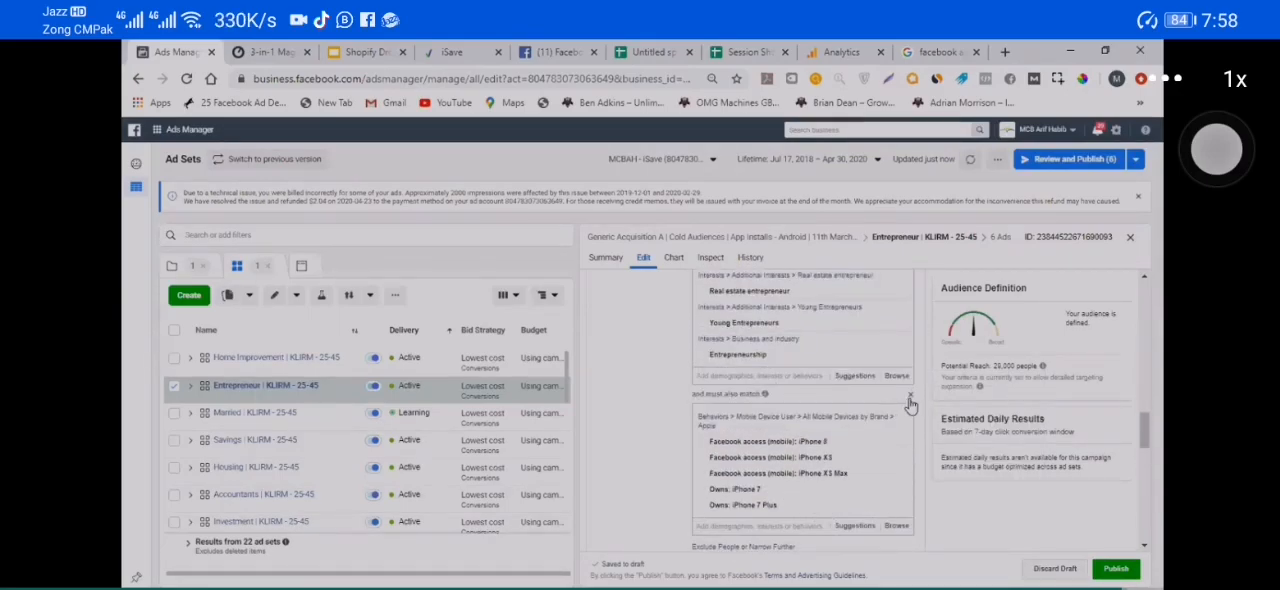
pyautogui.click(910, 398)
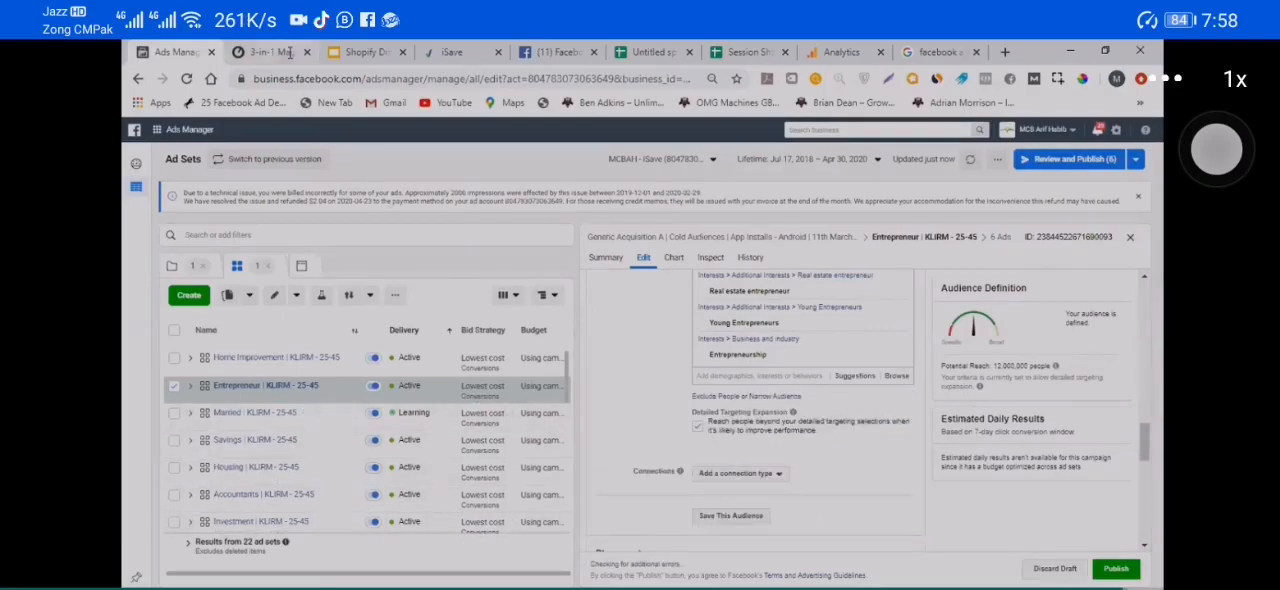
# Step: Remove the Young Entrepreneurs and Entrepreneurship interests from the included detailed targeting
pyautogui.scroll(2, 623, 398)
pyautogui.moveTo(728, 374)
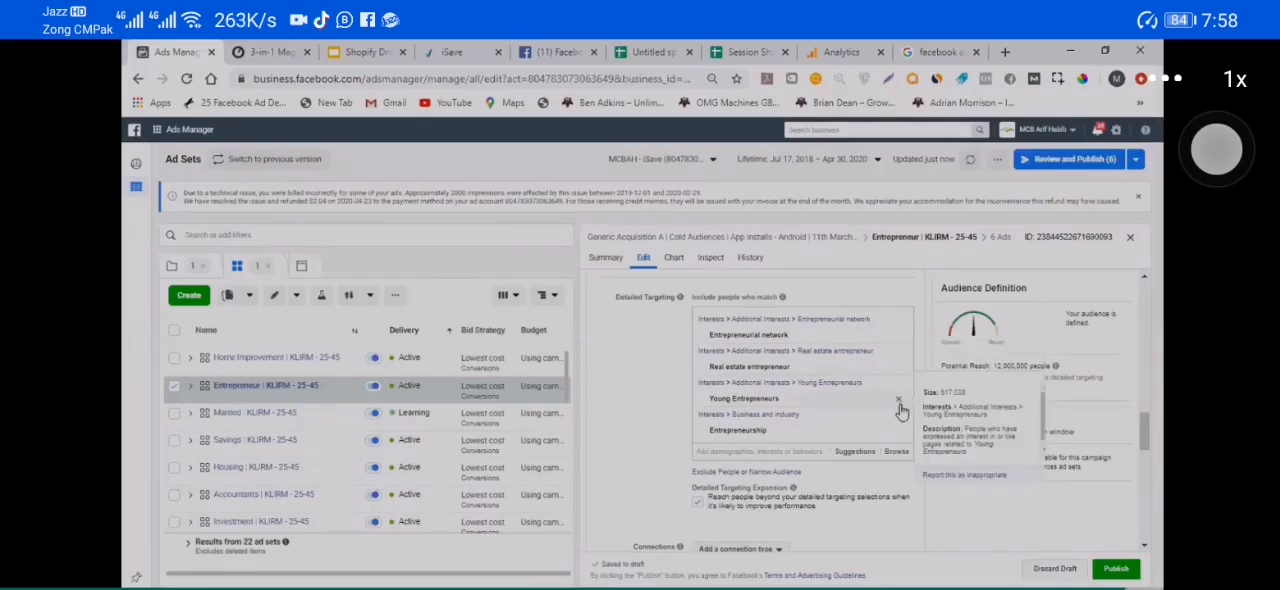
pyautogui.click(899, 404)
pyautogui.click(899, 404)
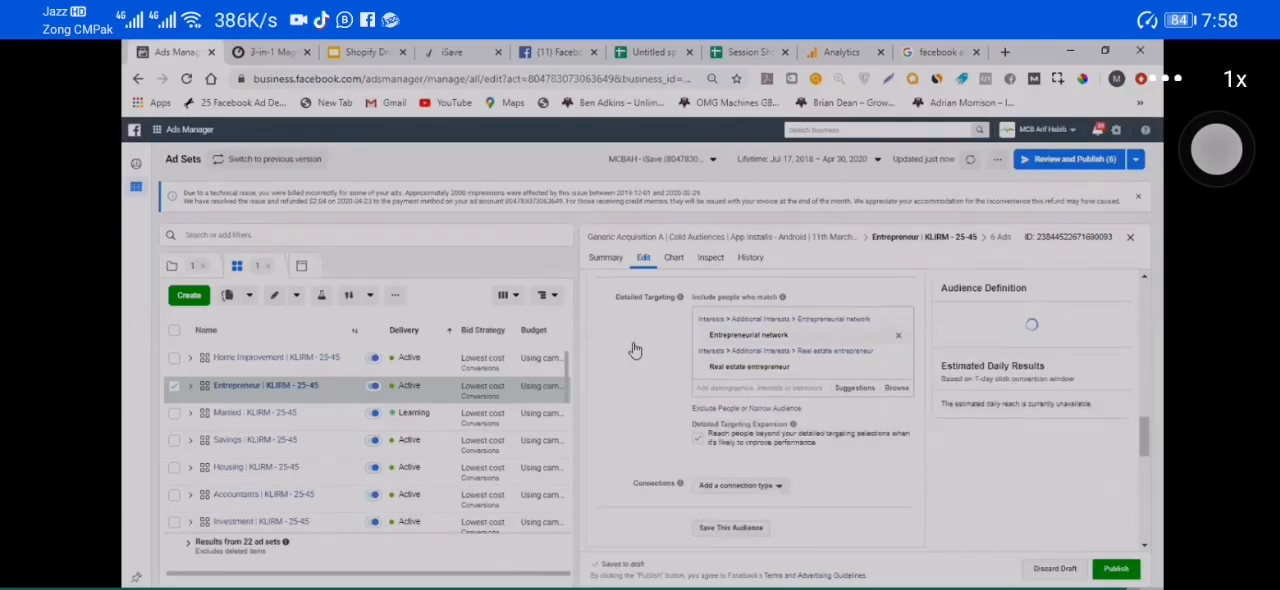